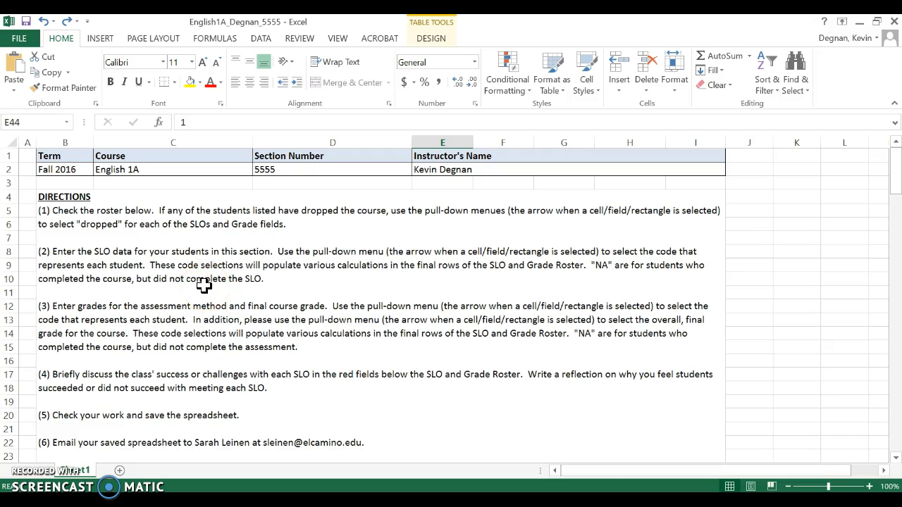
Review the directions, course SLOs, assessment method and the headings of the student roster.
scroll(203, 284, down, 5)
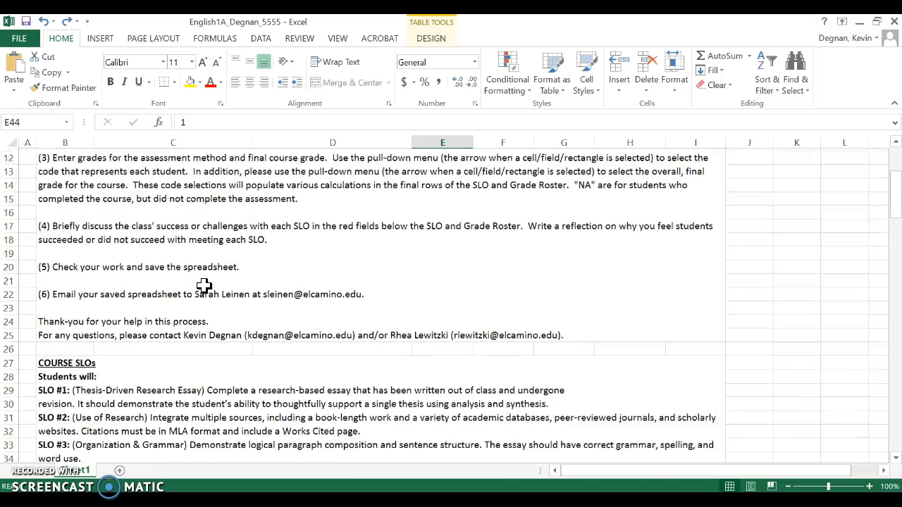
scroll(204, 284, down, 1)
scroll(204, 285, up, 4)
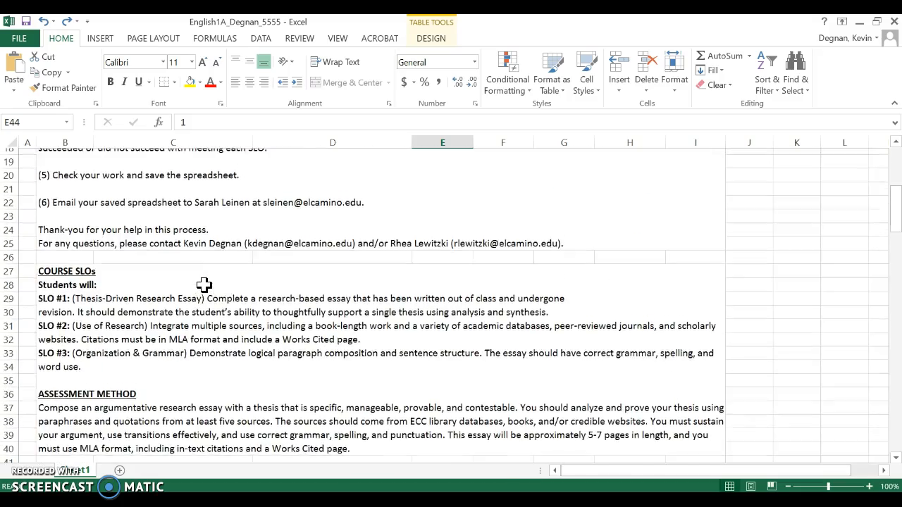
scroll(199, 331, down, 5)
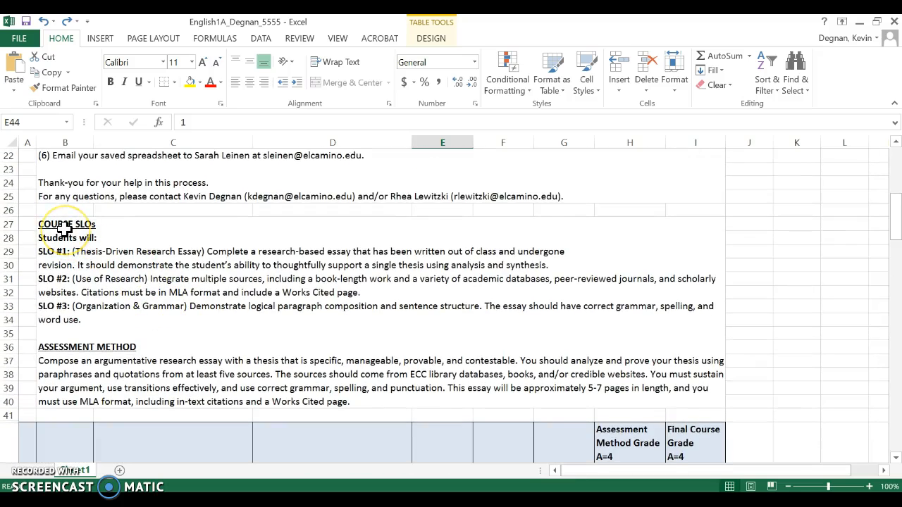
click(120, 362)
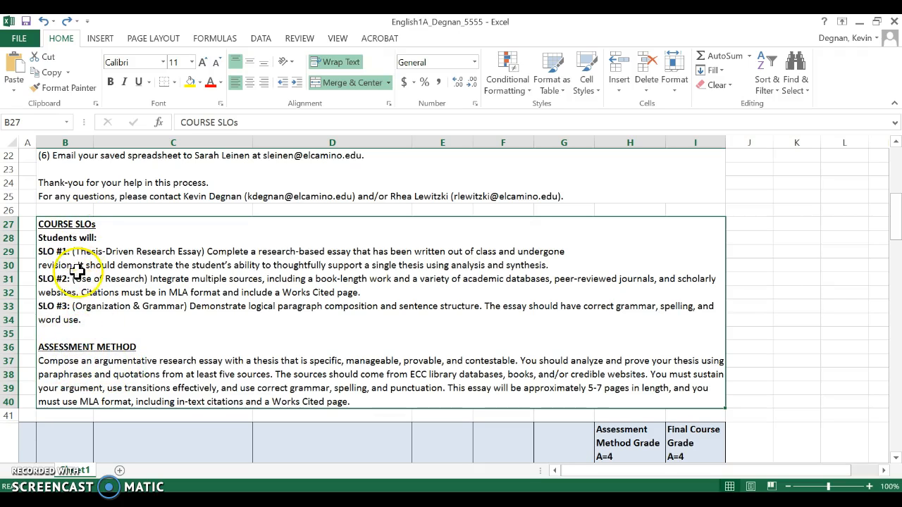
scroll(258, 346, down, 1)
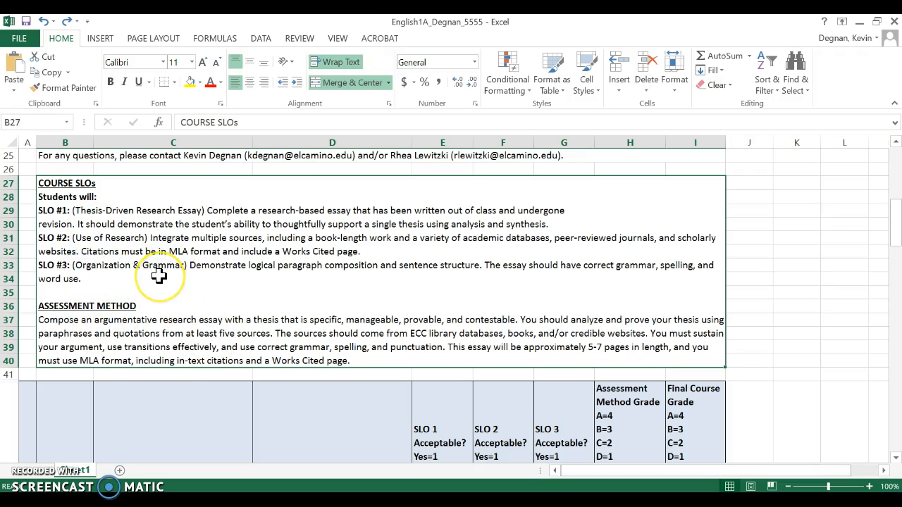
scroll(157, 275, down, 2)
scroll(159, 275, down, 3)
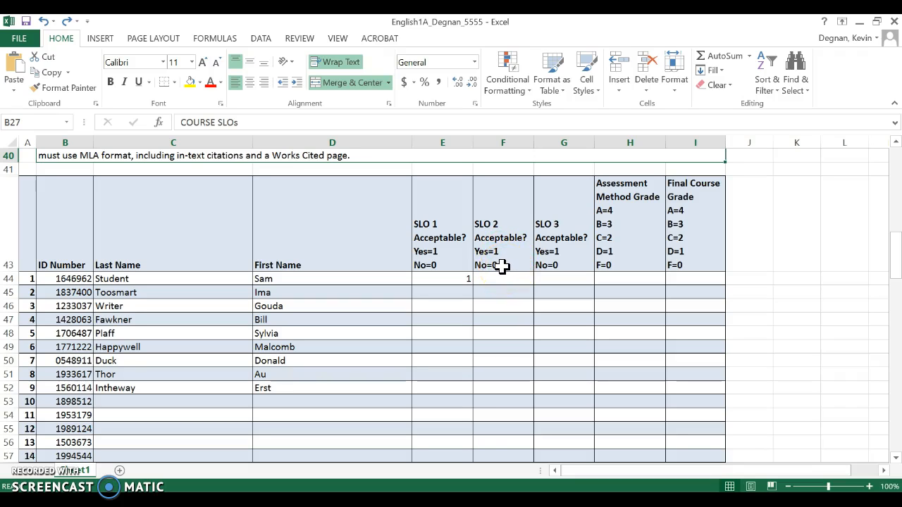
Check which codes can be chosen for the first student's SLO 1 result, and select the second student's SLO 1 cell.
click(444, 279)
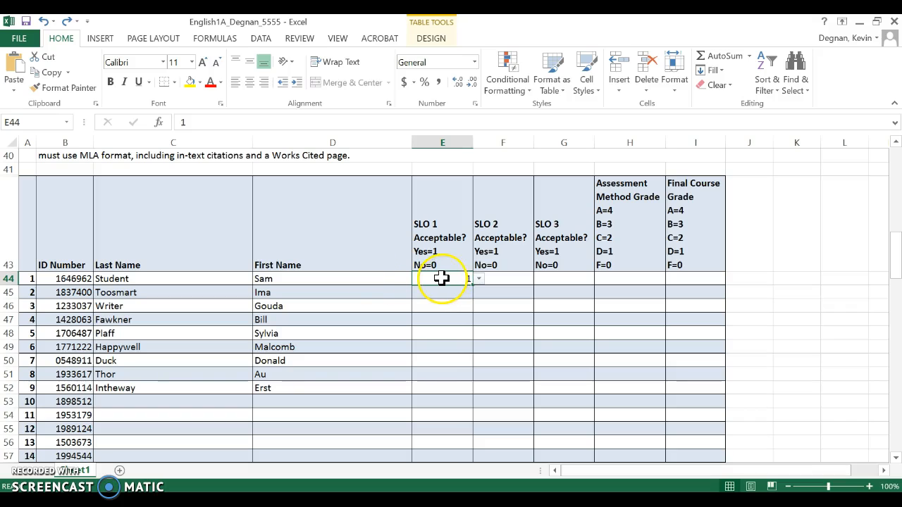
click(479, 279)
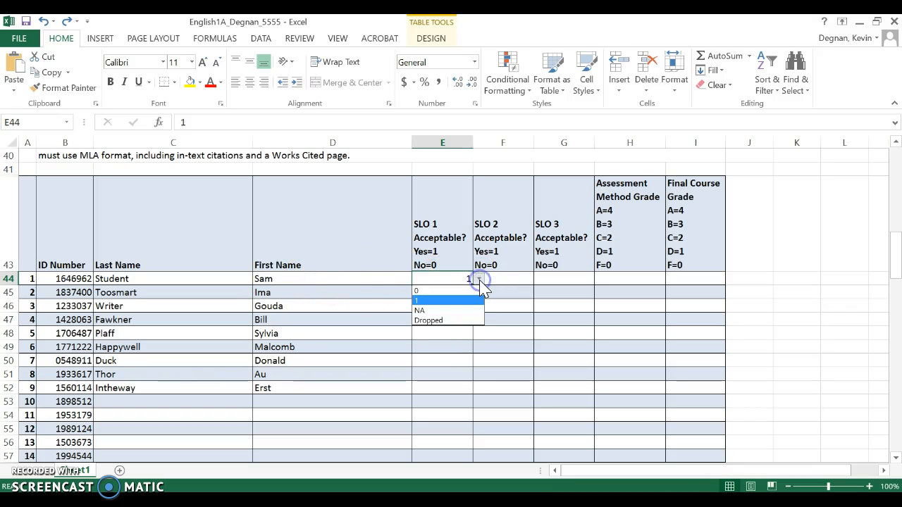
click(479, 280)
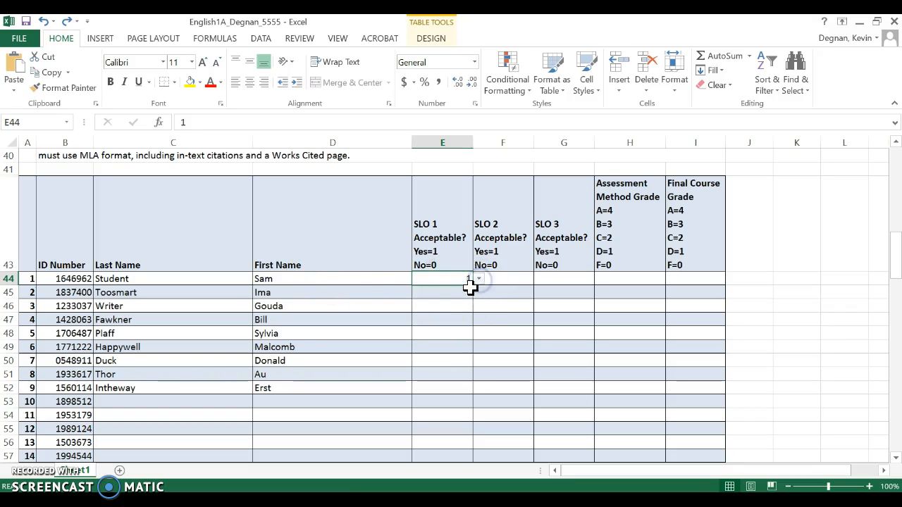
click(454, 293)
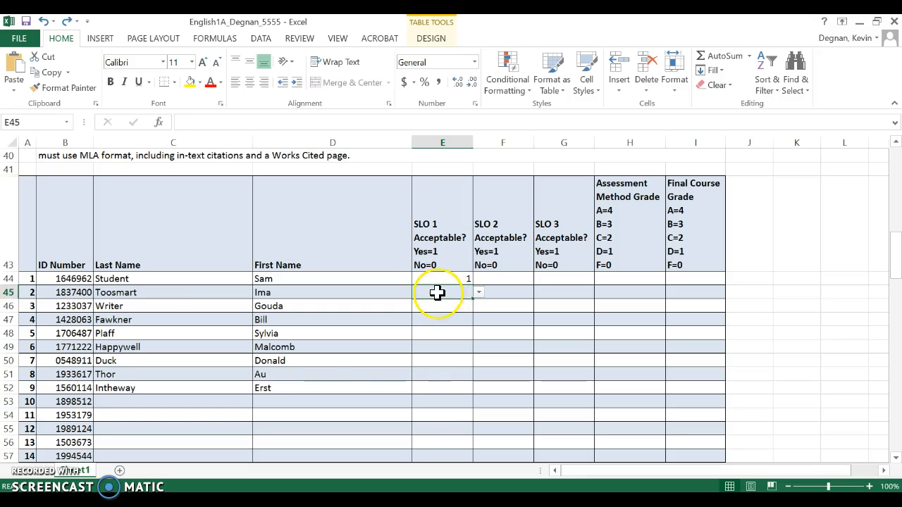
Redo the undone SLO 1, SLO 2 and SLO 3 entries for the nine named students, plus the ninth student's assessment grade of 4.
click(67, 22)
click(67, 23)
click(67, 23)
click(67, 23)
click(67, 23)
click(67, 23)
click(67, 23)
triple_click(66, 22)
double_click(67, 23)
triple_click(67, 23)
double_click(67, 22)
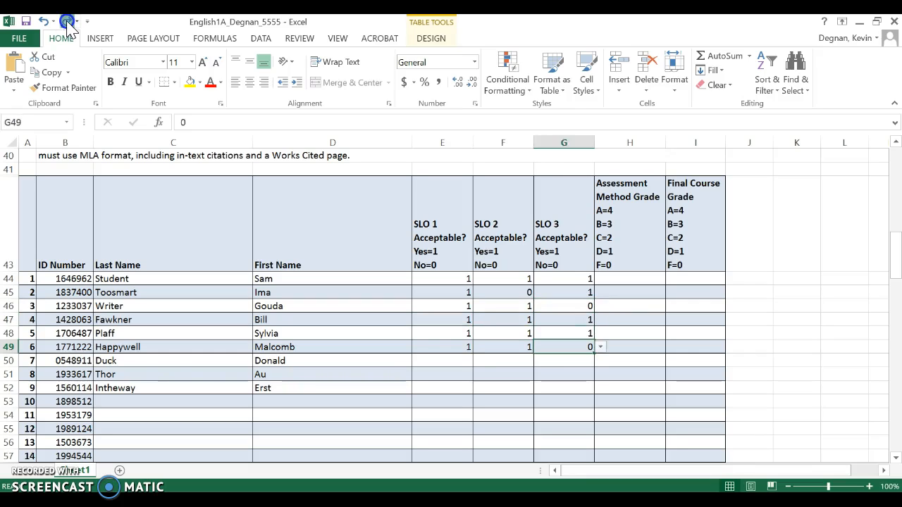
double_click(67, 23)
triple_click(67, 23)
click(67, 23)
double_click(67, 22)
click(67, 22)
click(67, 22)
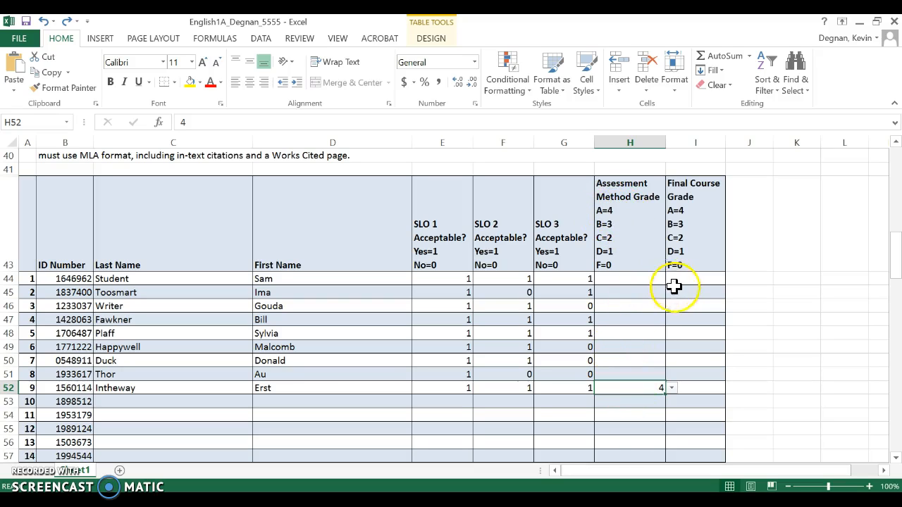
Redo the remaining assessment method grades and all final course grades for the nine named students.
click(66, 21)
double_click(66, 22)
triple_click(65, 21)
double_click(65, 21)
double_click(65, 21)
click(66, 22)
double_click(66, 21)
triple_click(65, 21)
click(65, 21)
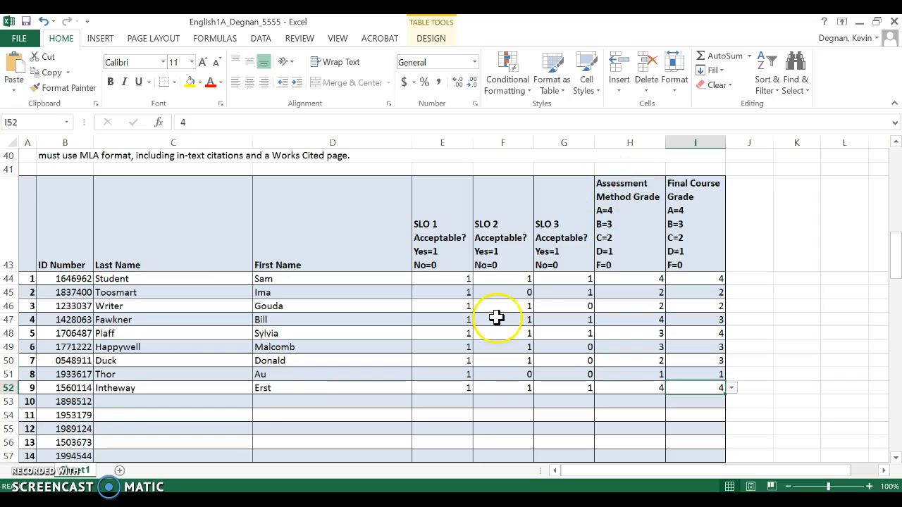
Examine the assessment method, the calculated totals and averages below the roster, and the required reflection fields for the three SLOs.
scroll(497, 319, up, 2)
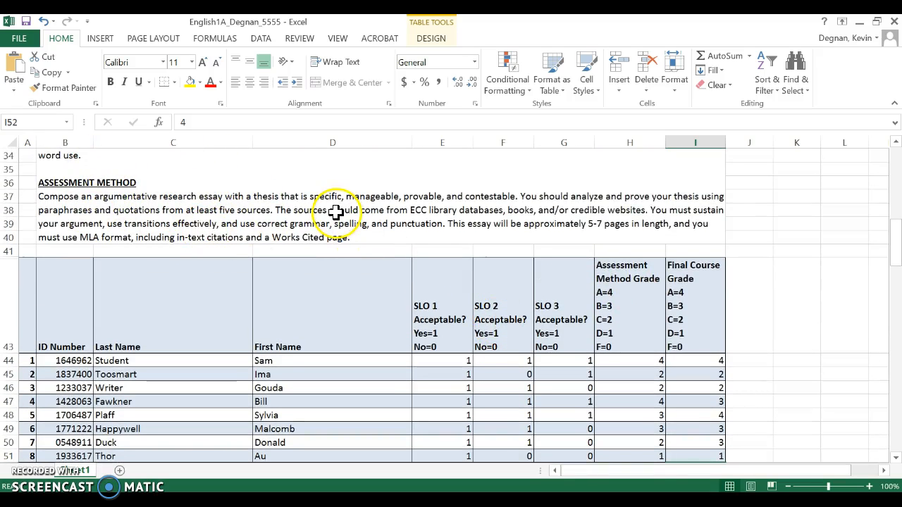
scroll(330, 307, down, 2)
scroll(331, 308, down, 3)
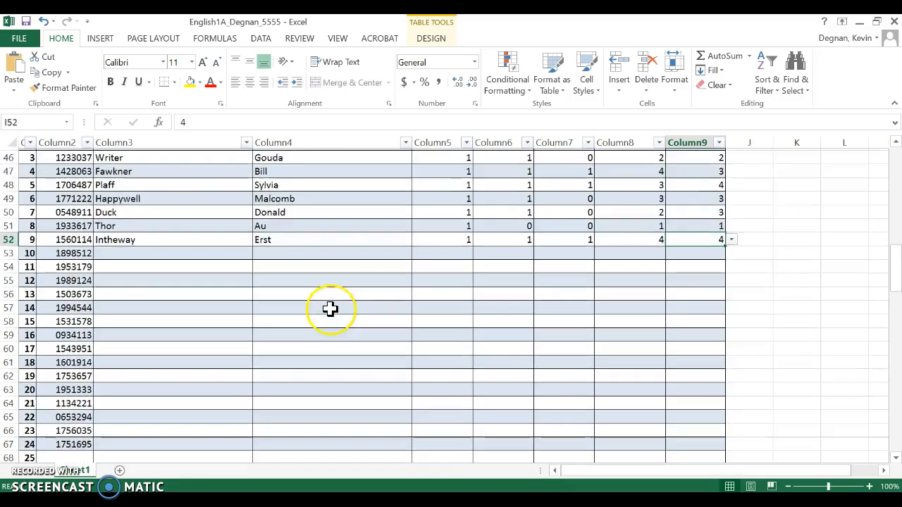
scroll(329, 308, down, 6)
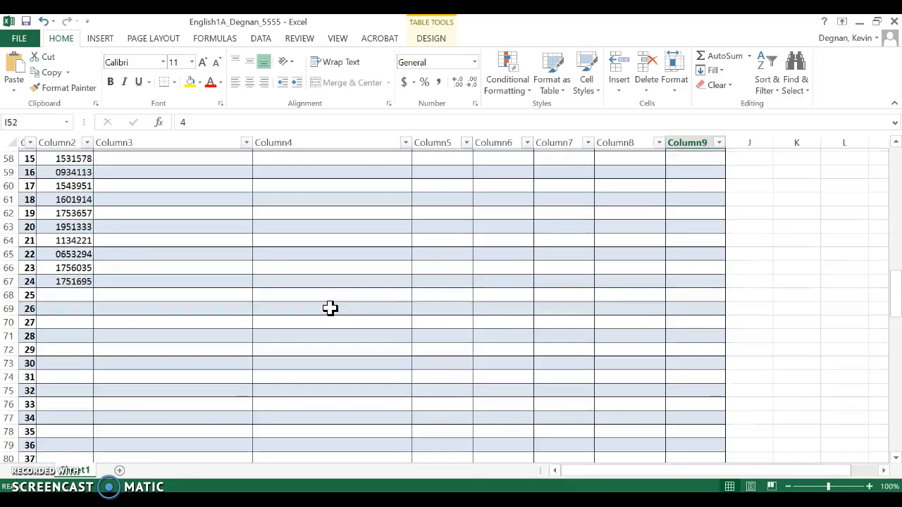
scroll(329, 308, down, 2)
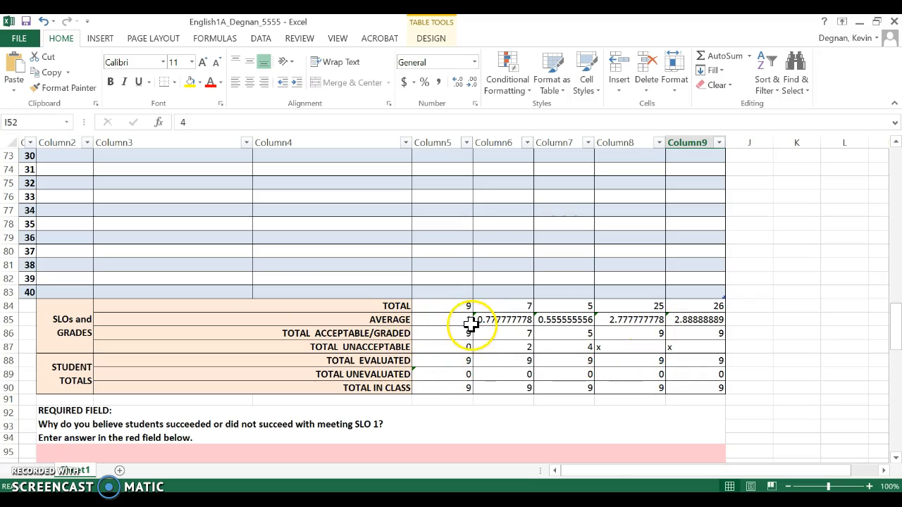
scroll(244, 318, down, 3)
scroll(244, 319, down, 2)
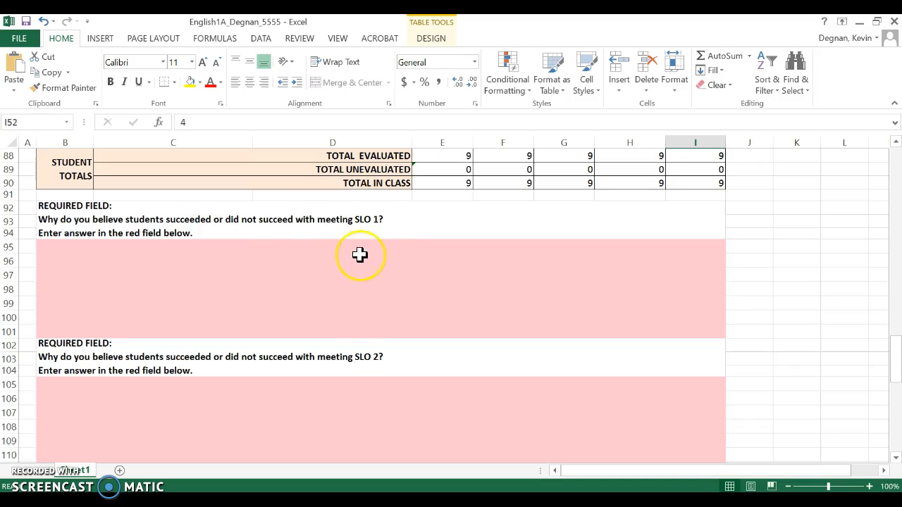
scroll(360, 372, down, 3)
scroll(360, 372, down, 2)
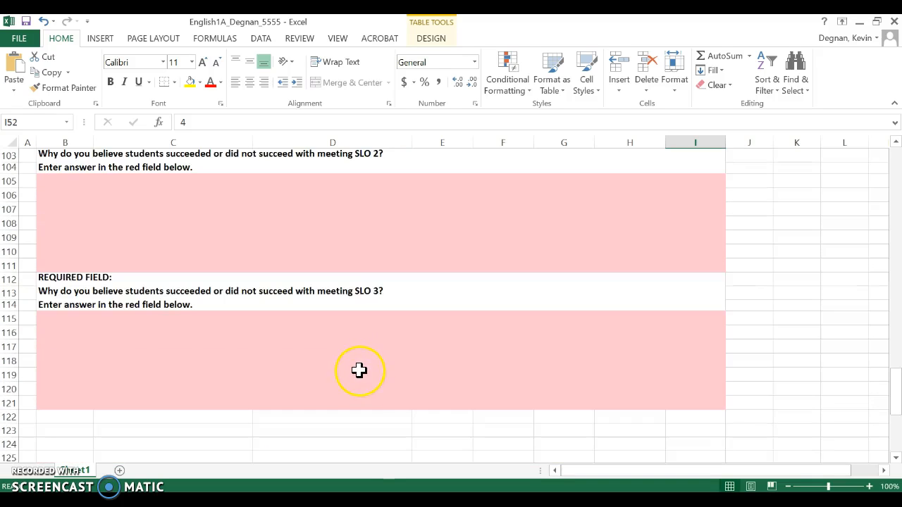
scroll(291, 348, up, 4)
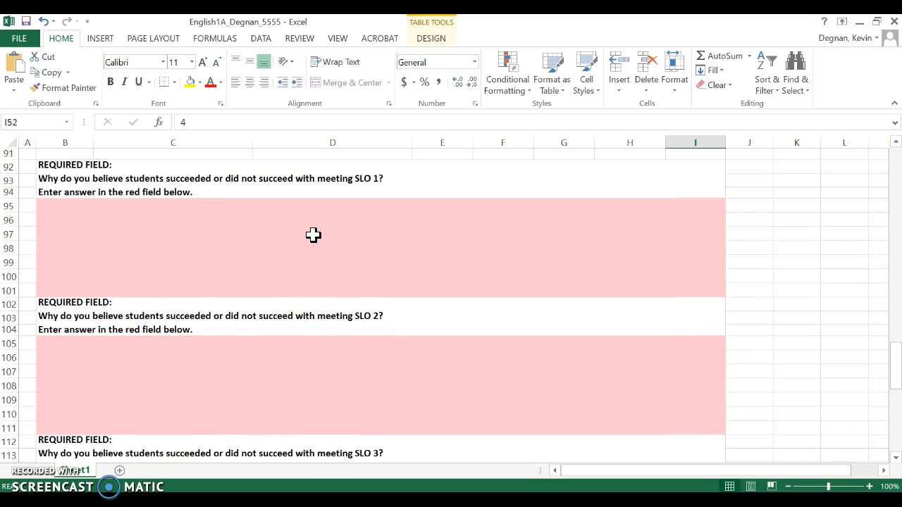
Answer the SLO 1 reflection question with "Students did well on SLO 1 because we spent the most time working on it in class.".
click(313, 235)
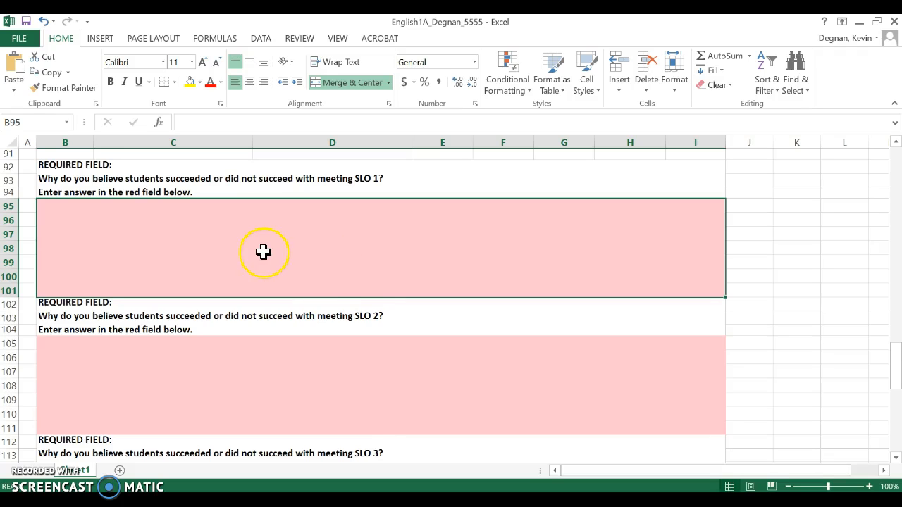
scroll(263, 252, up, 6)
scroll(263, 252, up, 3)
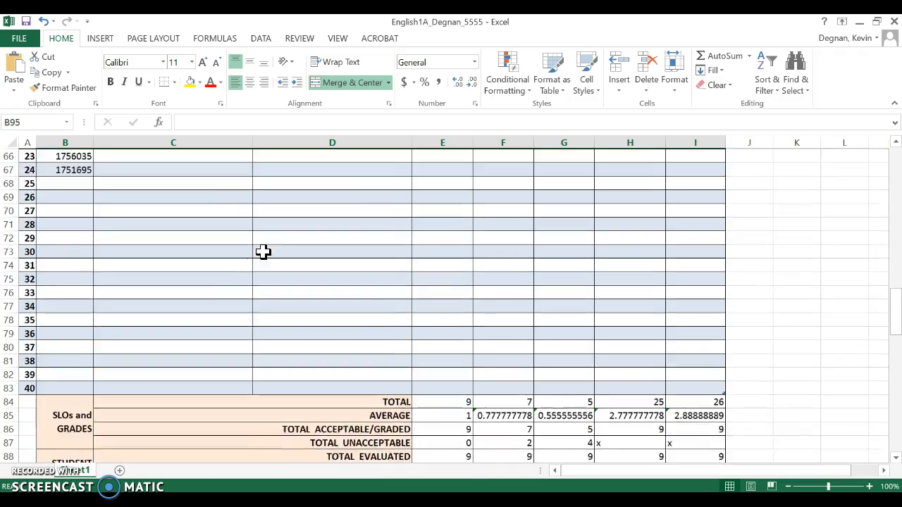
scroll(263, 251, up, 10)
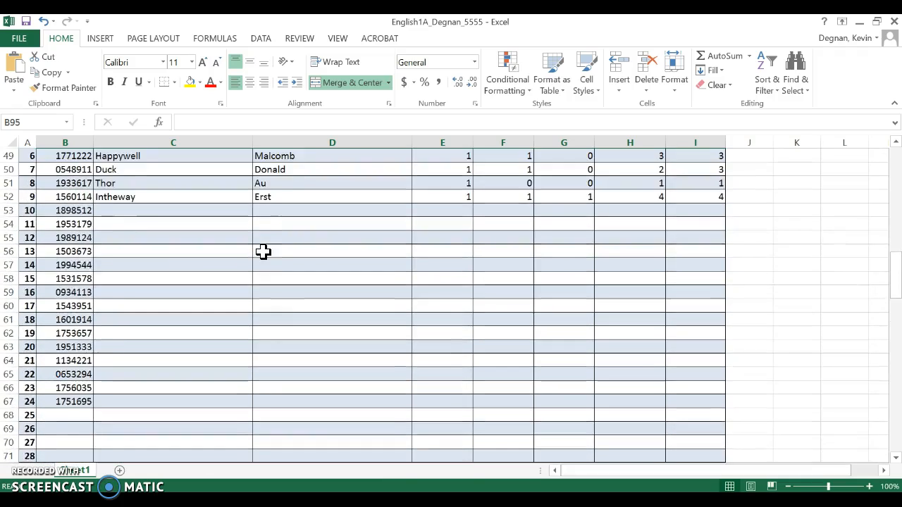
scroll(418, 302, down, 12)
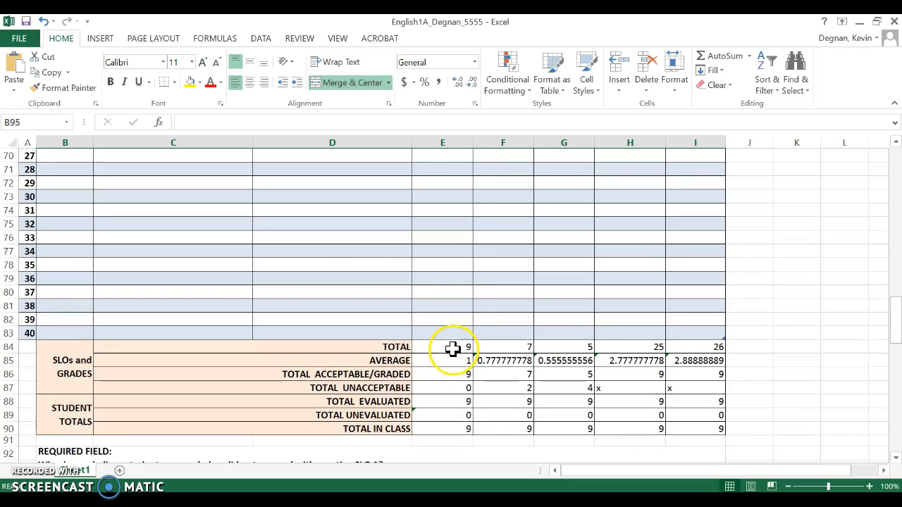
scroll(447, 345, down, 3)
scroll(442, 343, down, 2)
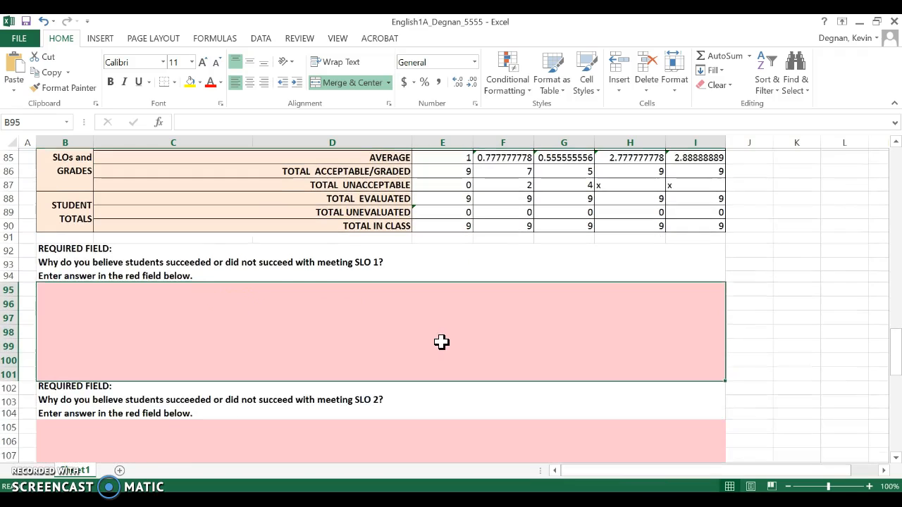
text(Students did well on SLO 1 because)
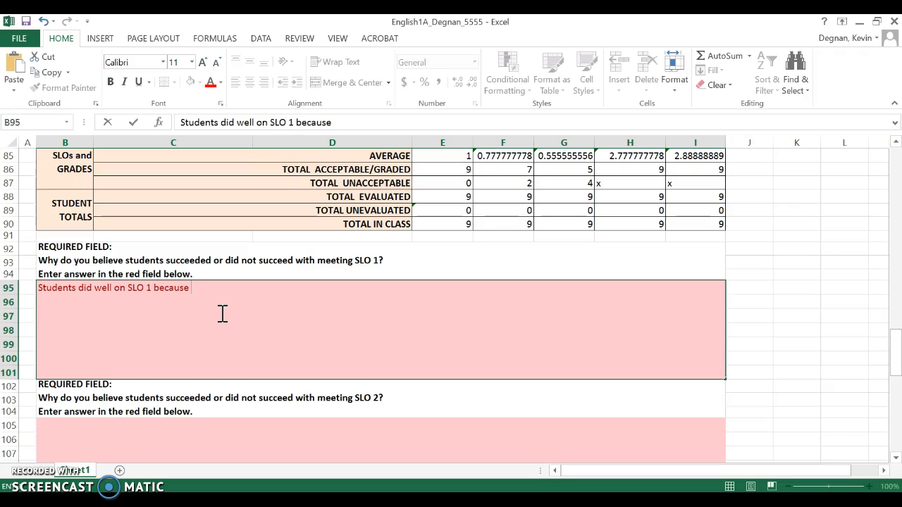
text( we spent the most time )
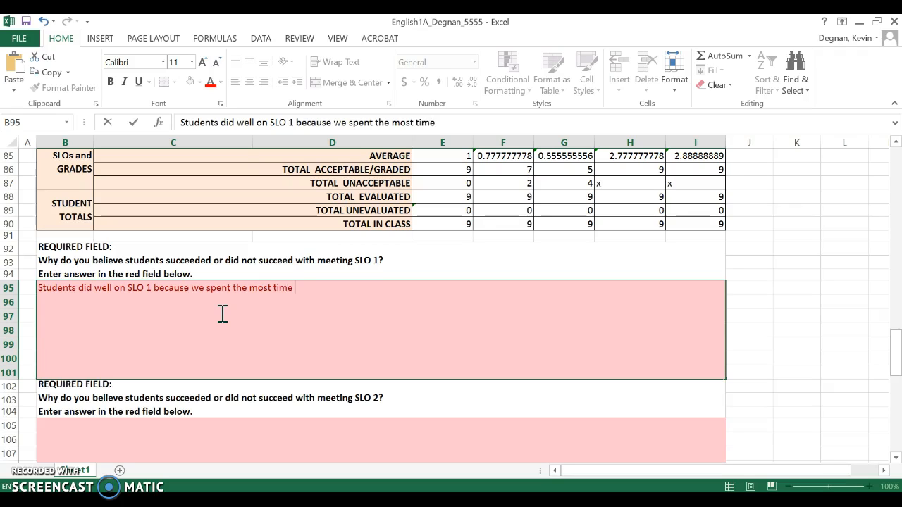
text(working o)
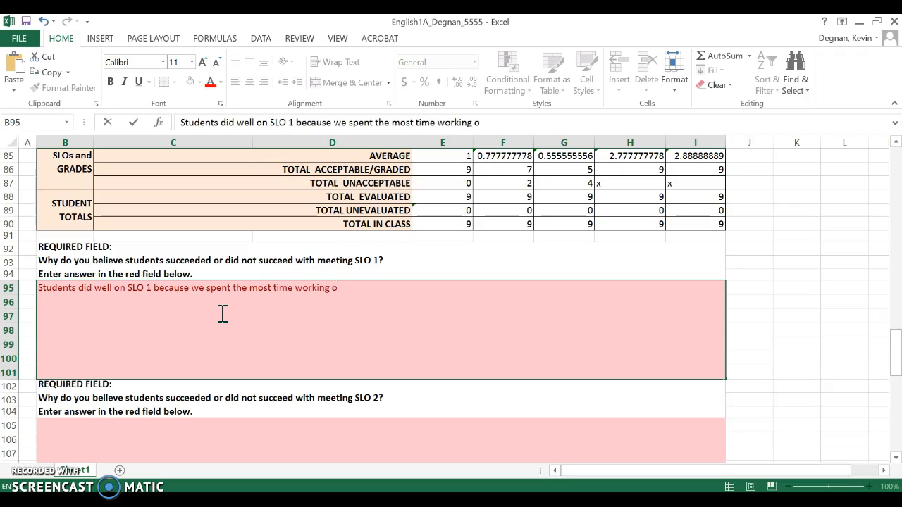
text(n it in class.)
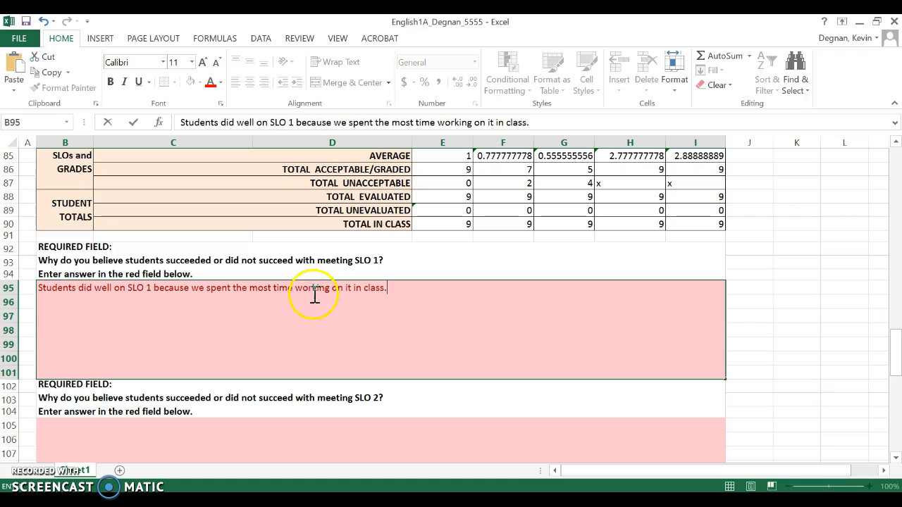
Answer the SLO 2 reflection question with "Students did okay on this SLO because its skills were heavily emphasized in the text we were using.".
scroll(320, 302, down, 1)
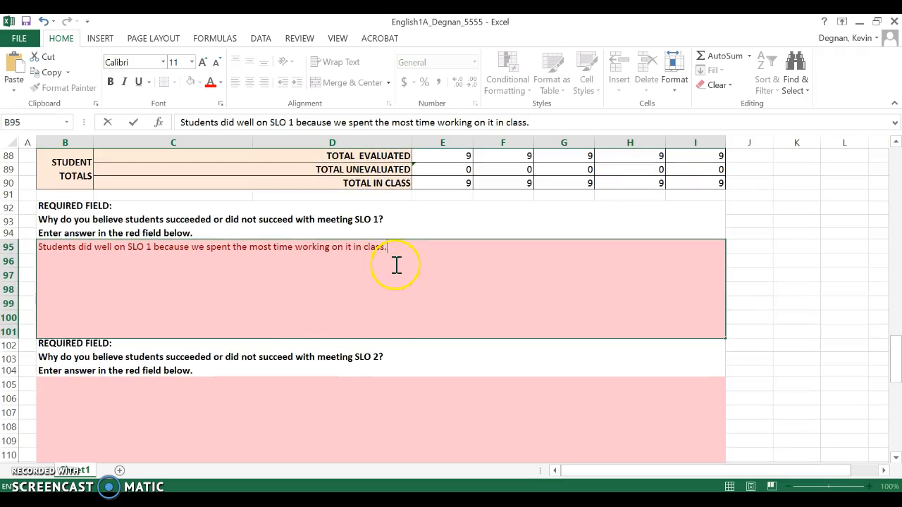
scroll(244, 293, down, 2)
click(180, 347)
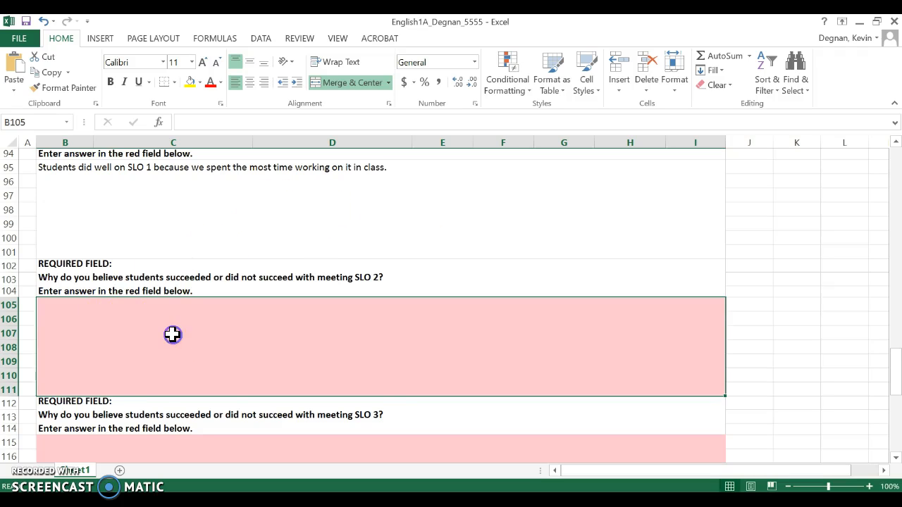
scroll(172, 335, down, 2)
scroll(173, 334, down, 1)
click(172, 246)
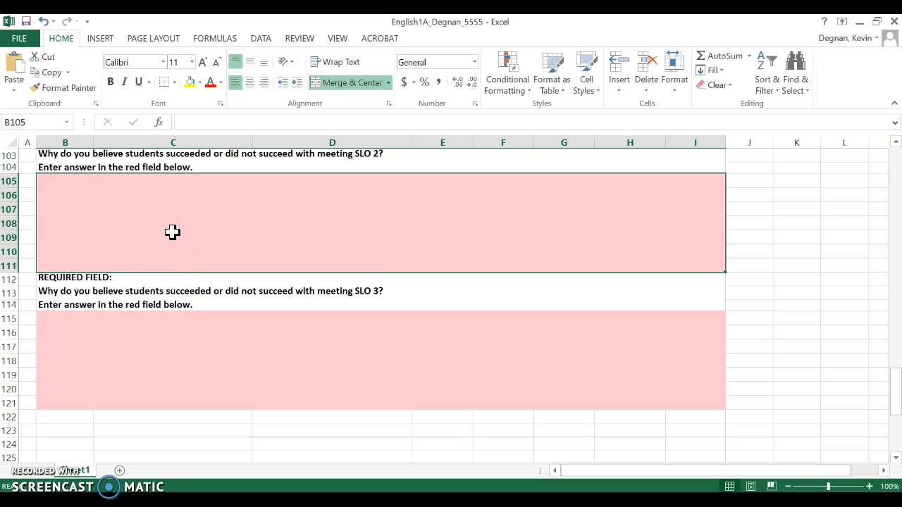
scroll(173, 232, up, 8)
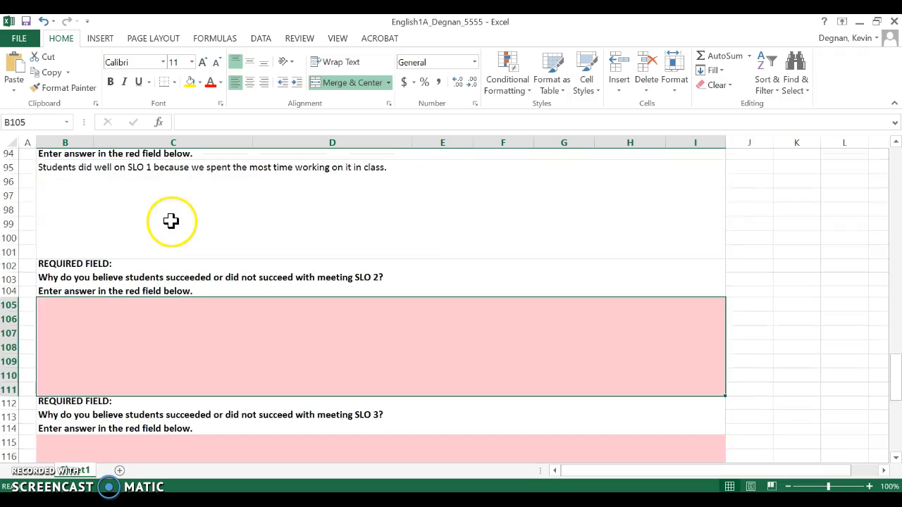
scroll(171, 220, down, 6)
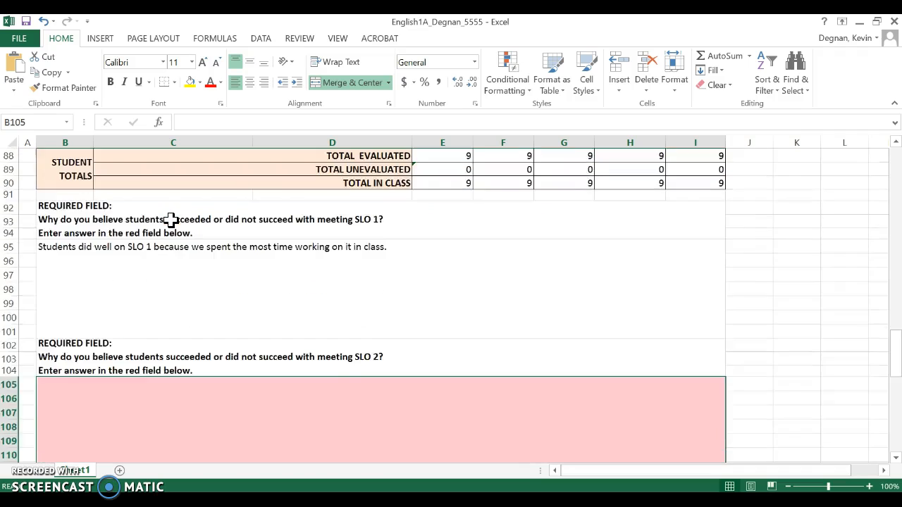
text(Students)
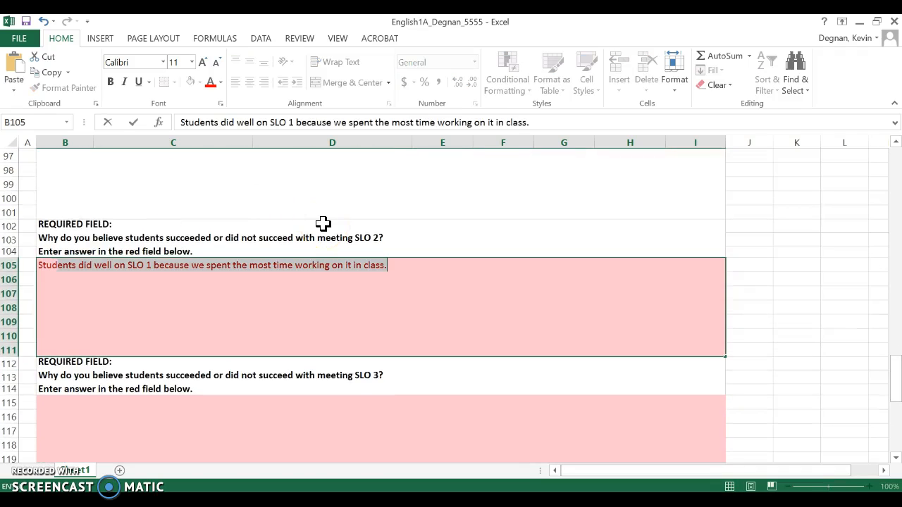
text( did o)
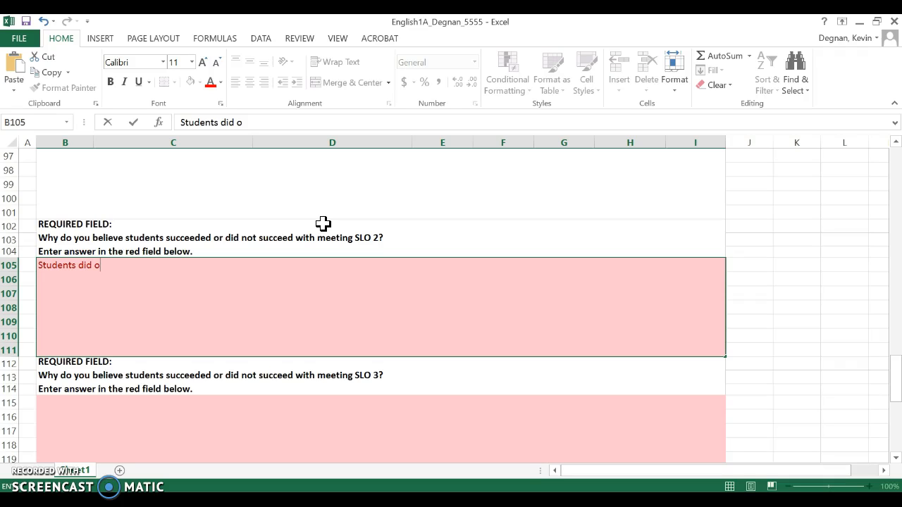
text(kay on this SLO because)
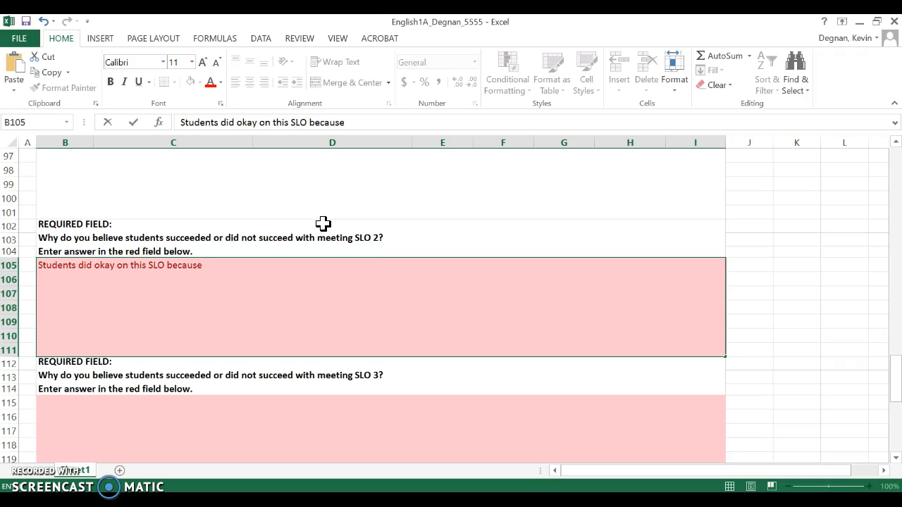
text( its skills wre)
key(BackSpace)
text(ere heva)
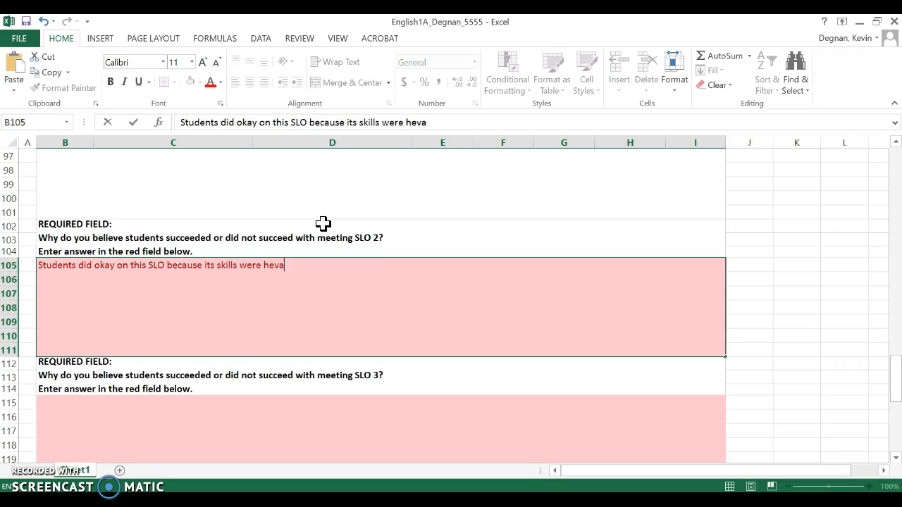
key(BackSpace)
key(BackSpace)
text(avily emphasie)
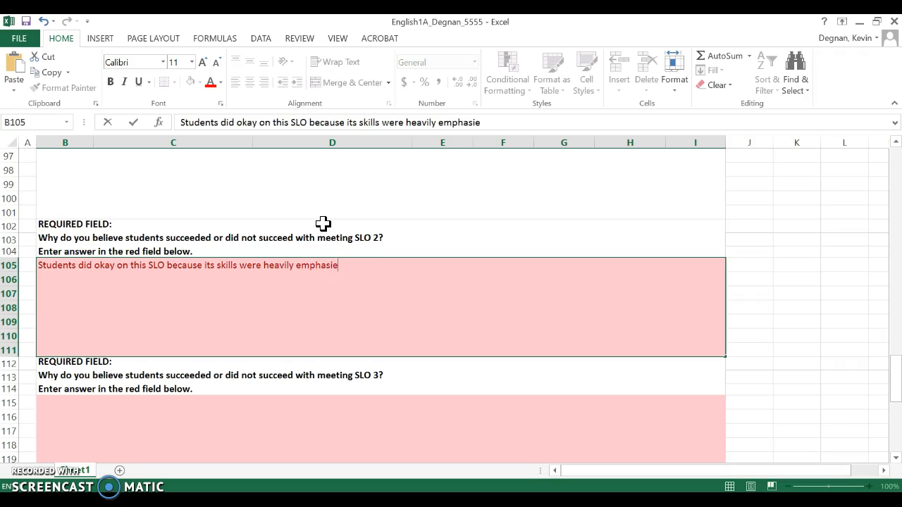
key(BackSpace)
text(zed in the text we were using.)
key(Return)
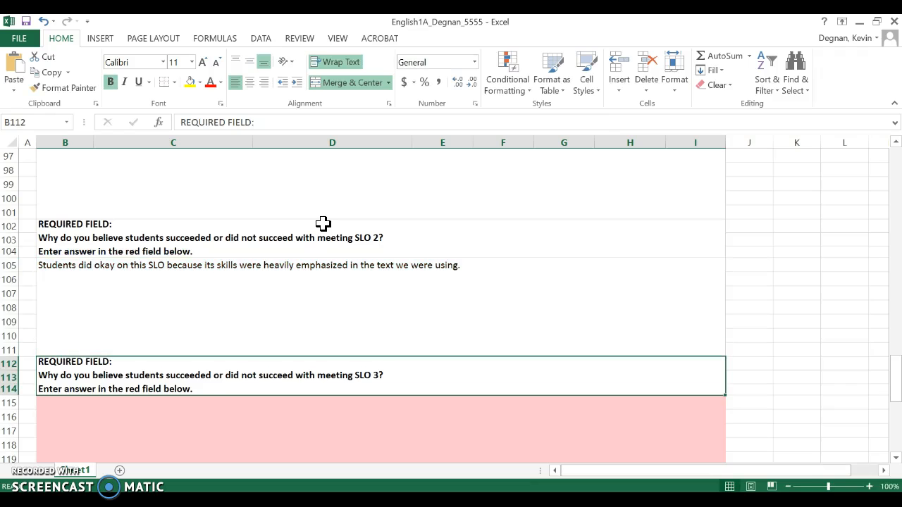
Begin the SLO 3 reflection answer with "This was the lowest scoring SLO because students had a very challenging time".
scroll(342, 293, down, 2)
click(229, 365)
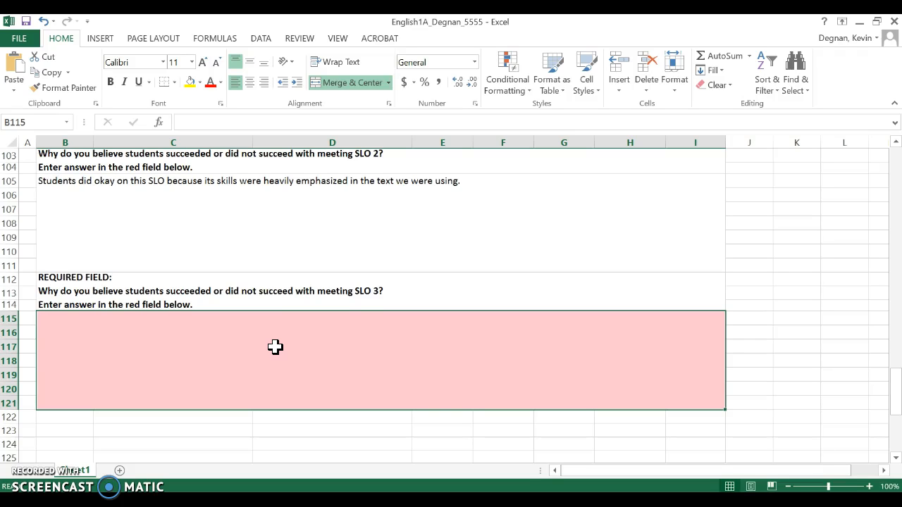
text(This was the lowest scoring )
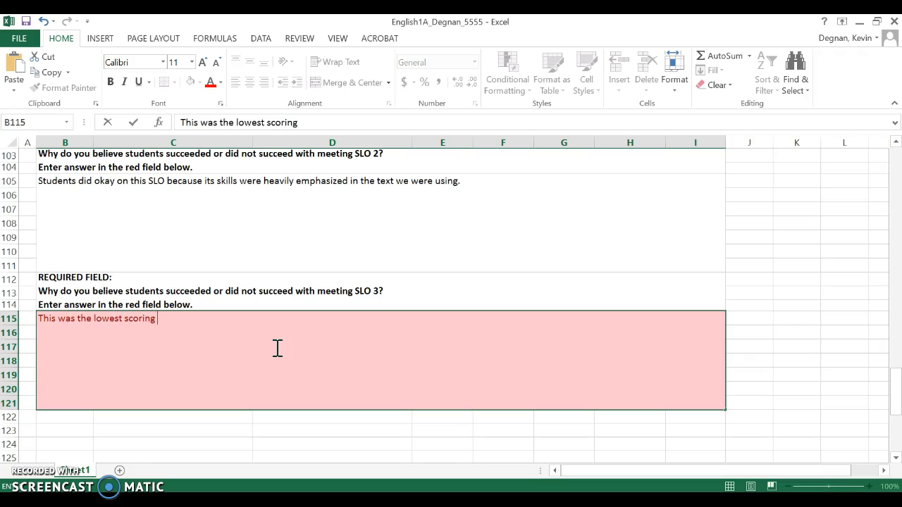
text(SLO beca)
key(BackSpace)
text(casusse)
key(BackSpace)
key(BackSpace)
key(BackSpace)
key(BackSpace)
text(se students had a ve)
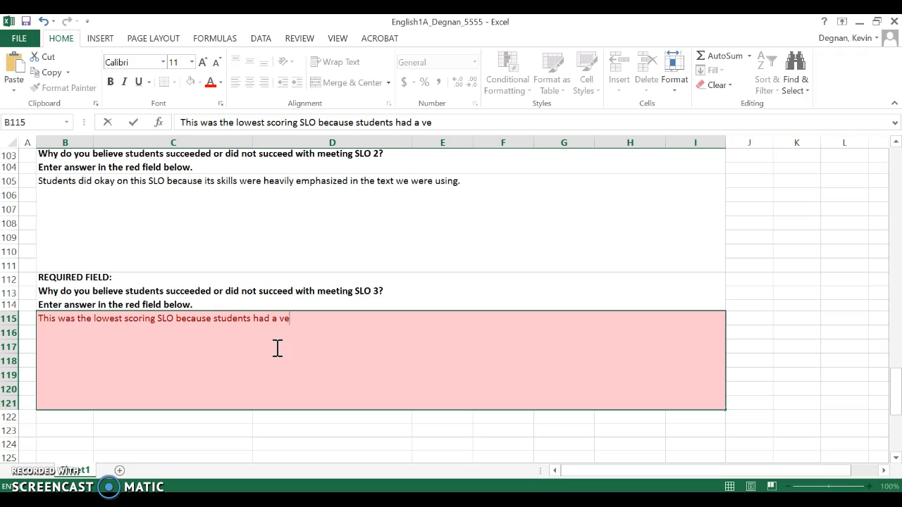
text(ry challenging time)
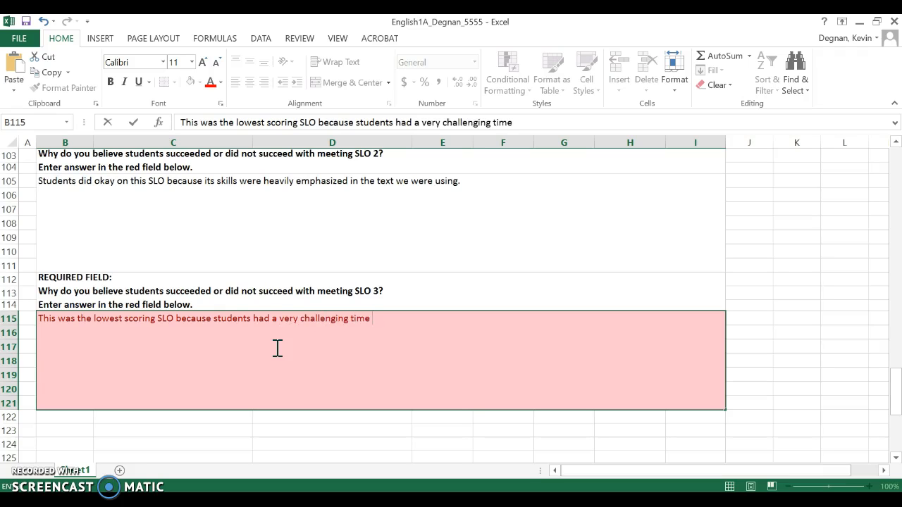
Check the SLO 3 description, complete its reflection answer with "editing their work for common things like sentence errors." and save the spreadsheet.
scroll(278, 346, up, 14)
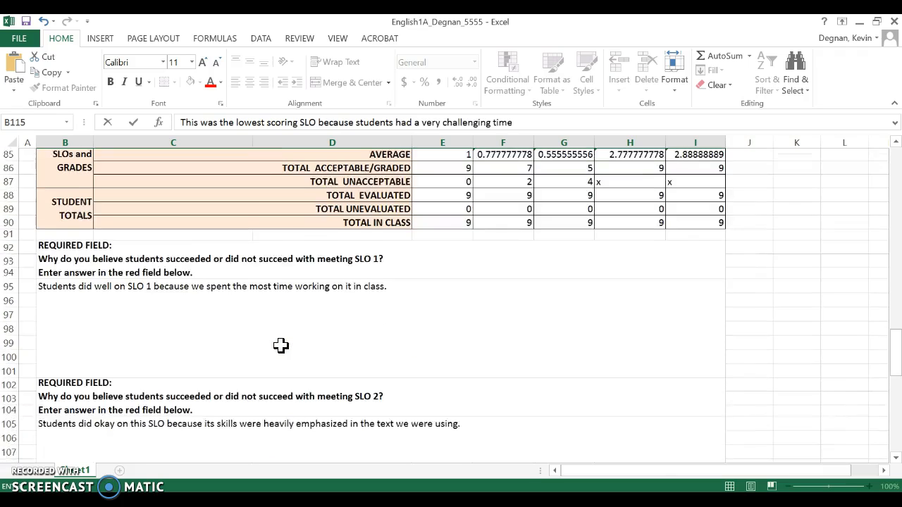
scroll(280, 346, up, 13)
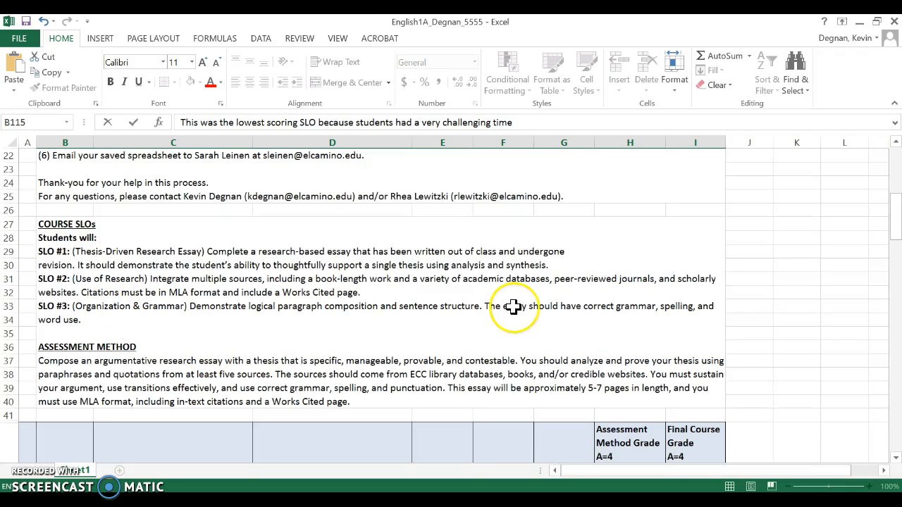
scroll(481, 352, down, 16)
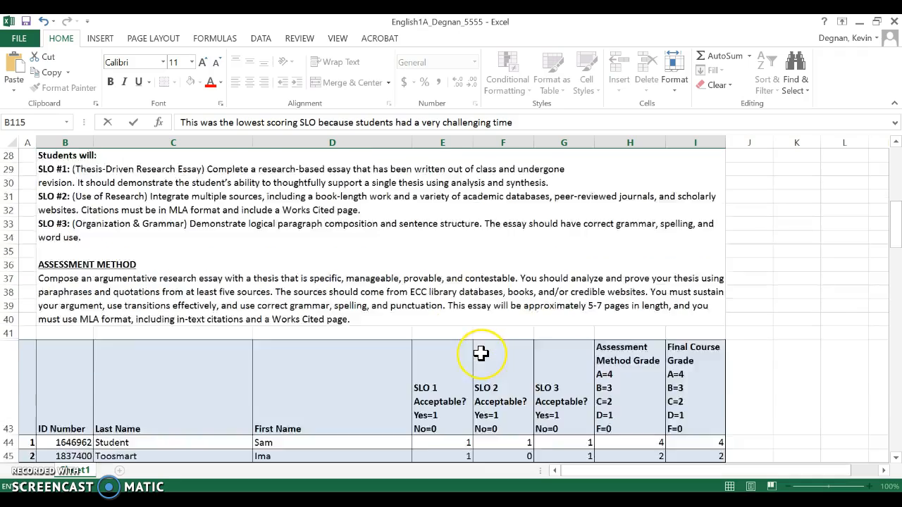
scroll(480, 353, down, 10)
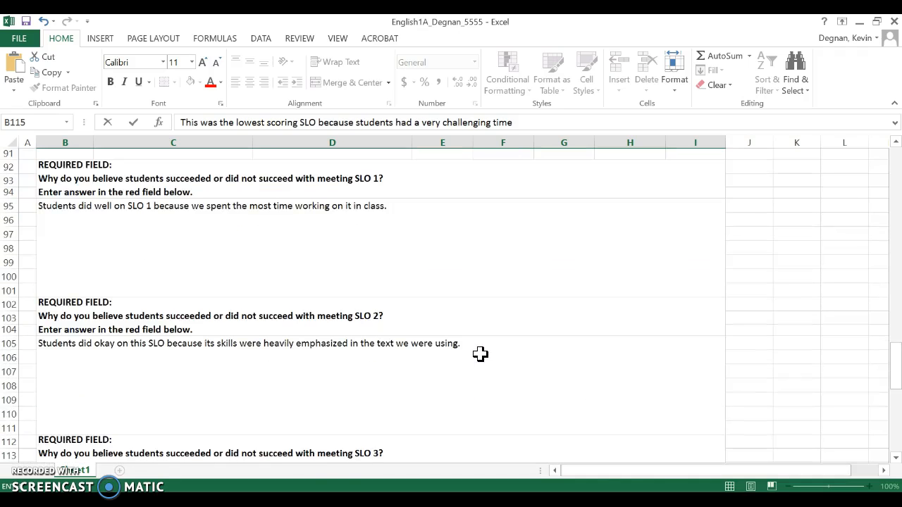
scroll(462, 367, down, 3)
scroll(462, 367, down, 1)
double_click(459, 333)
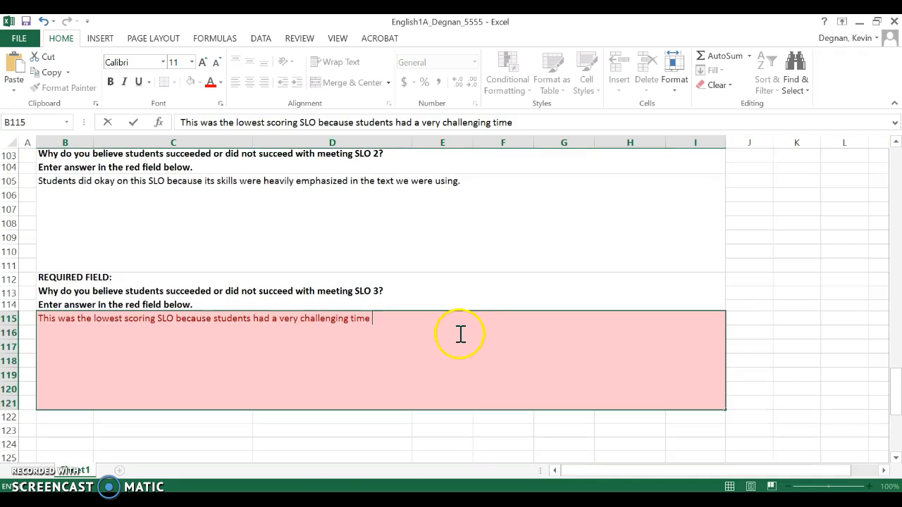
text(edit)
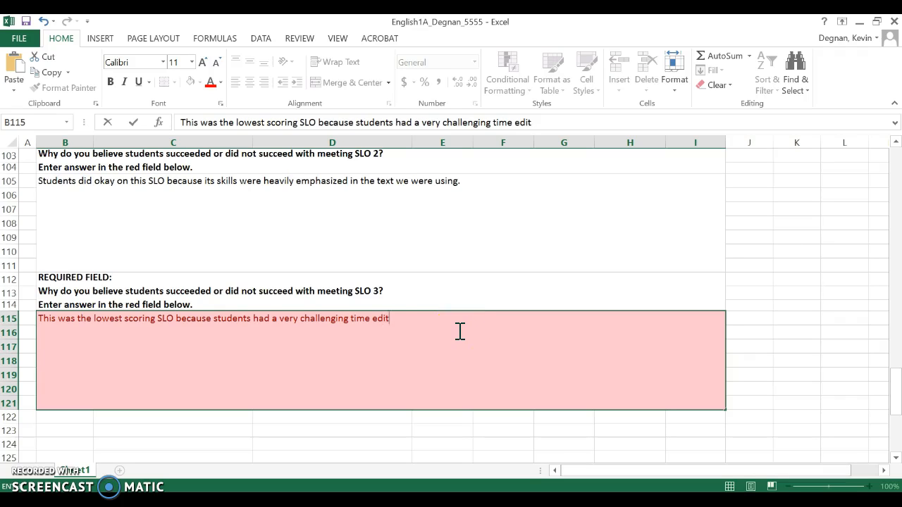
text(ing their work for)
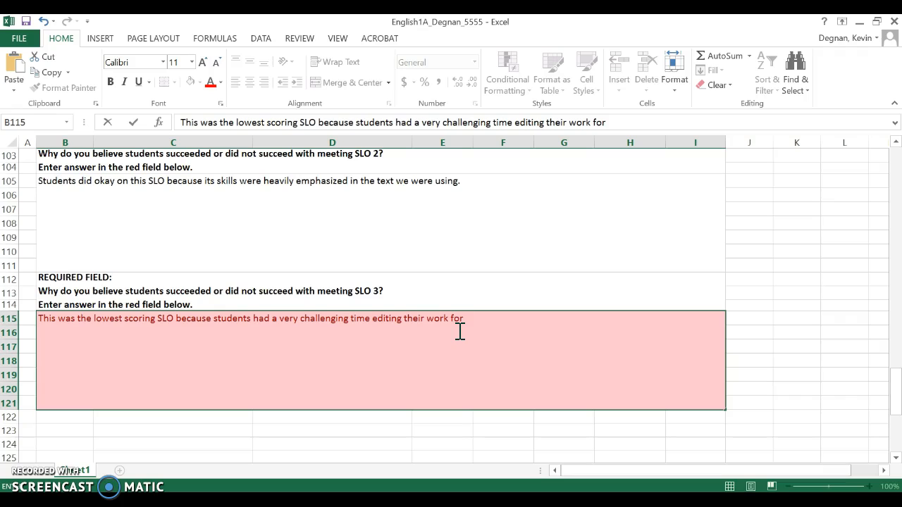
text( common things)
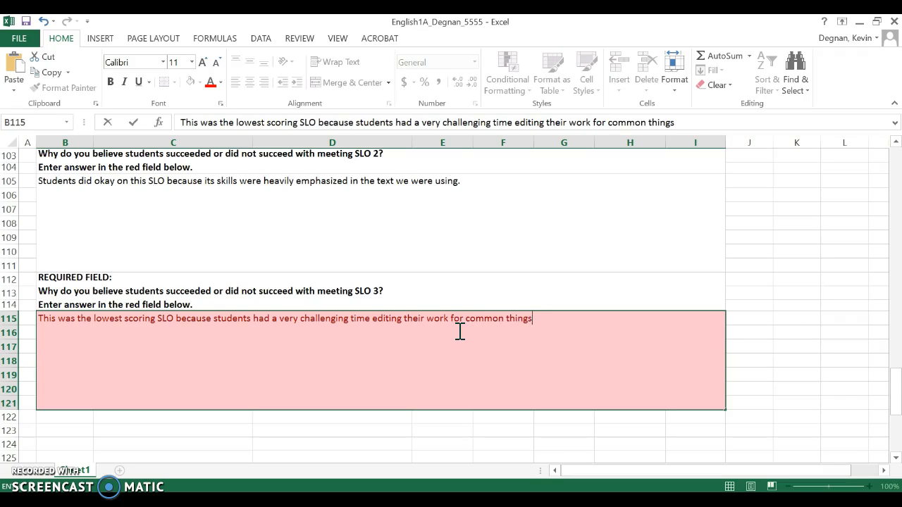
text( like sentence errors.)
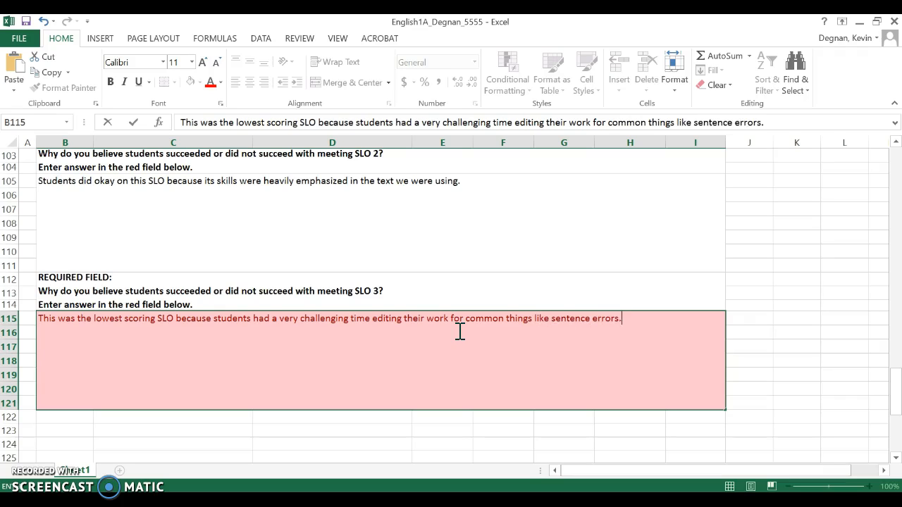
key(Return)
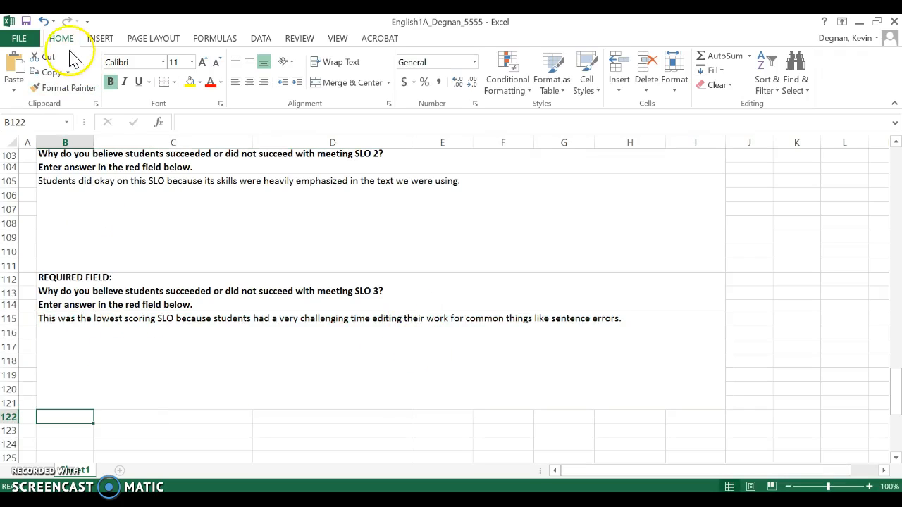
click(26, 21)
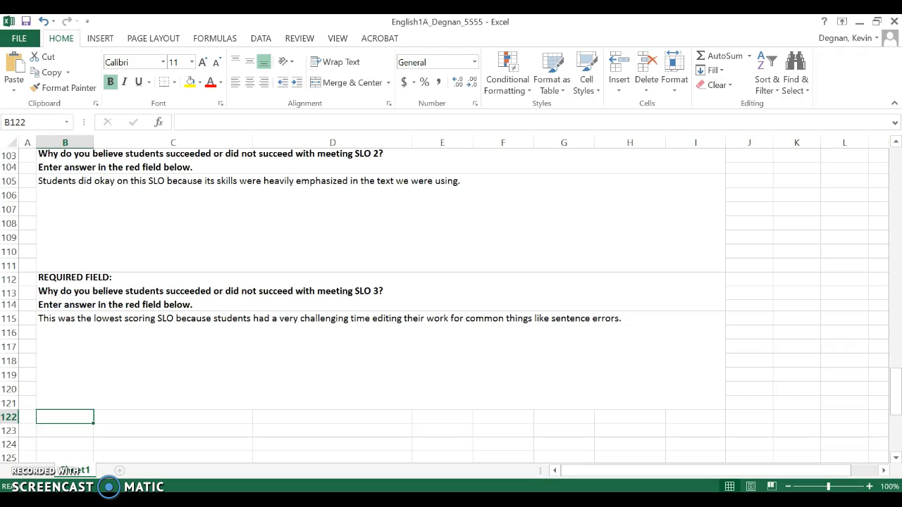
Review the directions at the start of the sheet, including the instructions for checking, saving and emailing the spreadsheet.
scroll(325, 407, down, 1)
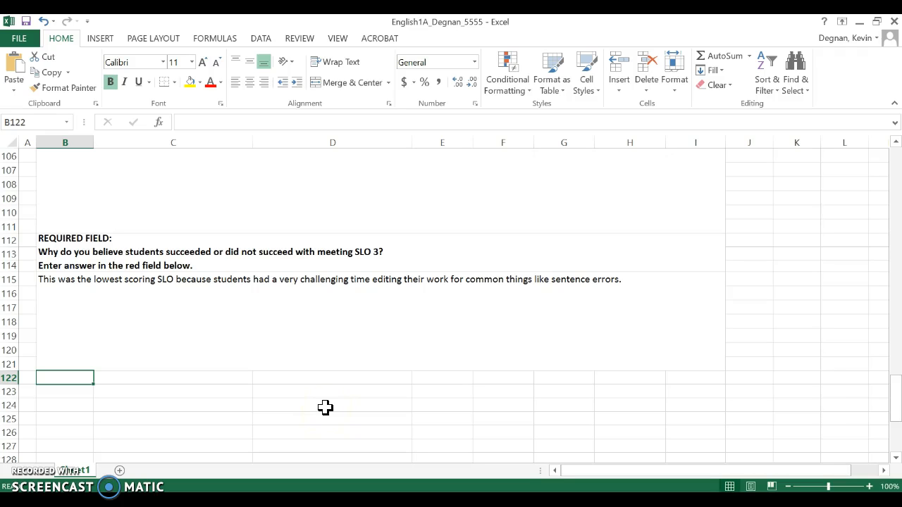
scroll(324, 408, up, 20)
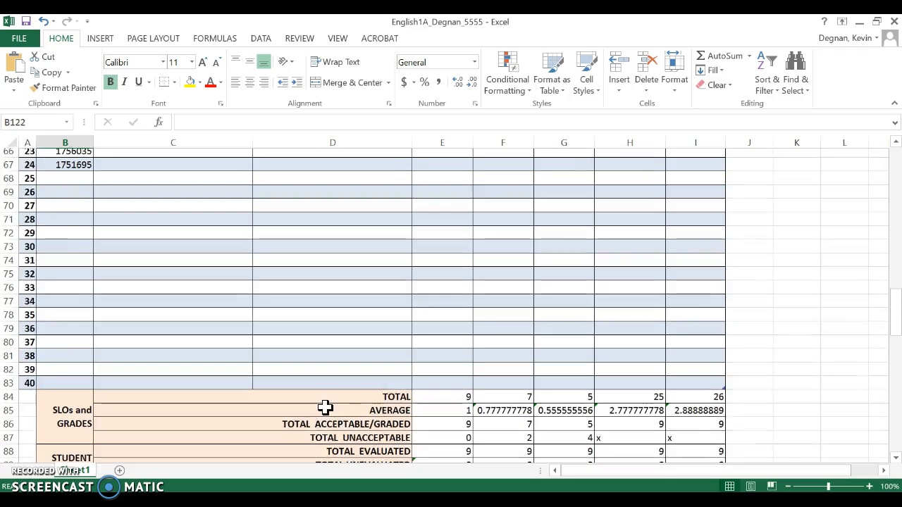
scroll(324, 408, up, 8)
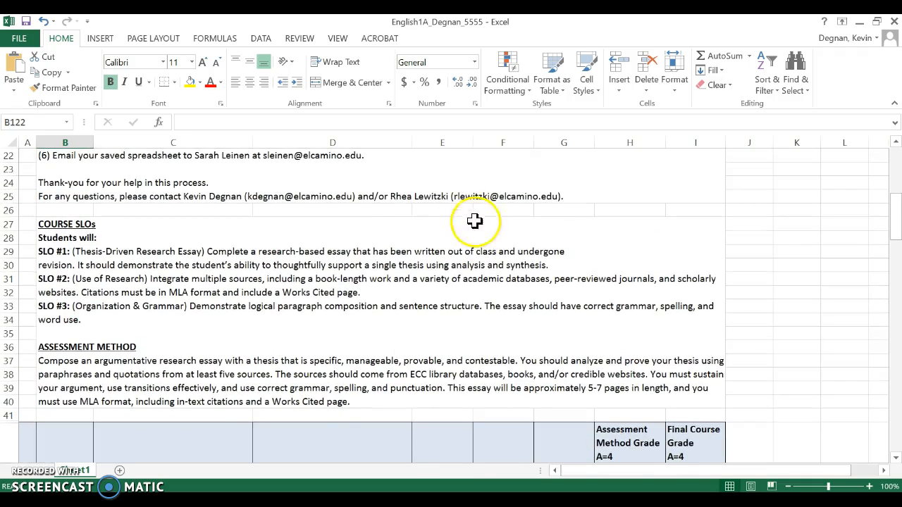
scroll(299, 308, up, 1)
click(218, 197)
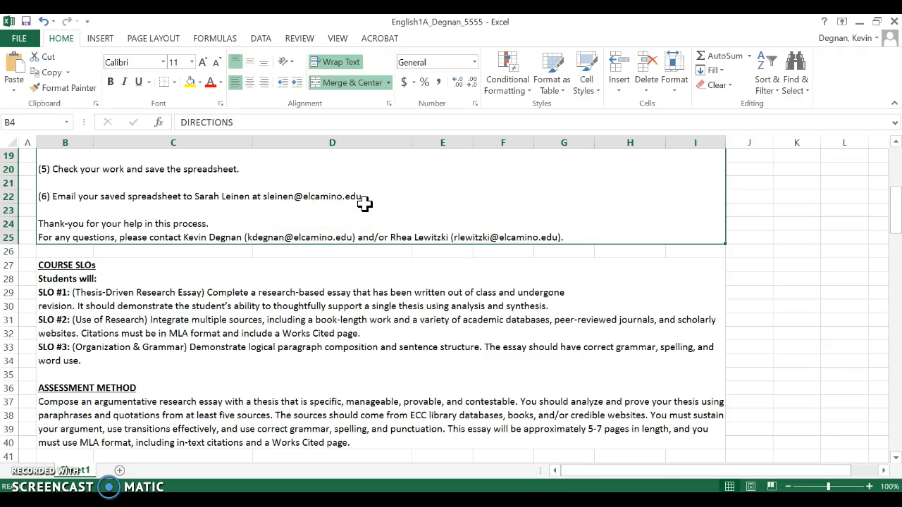
scroll(328, 221, up, 6)
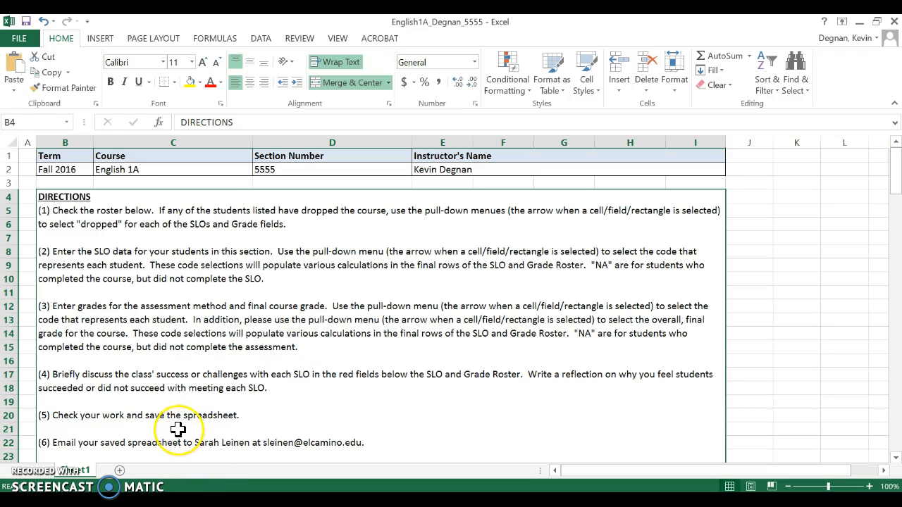
scroll(179, 430, down, 2)
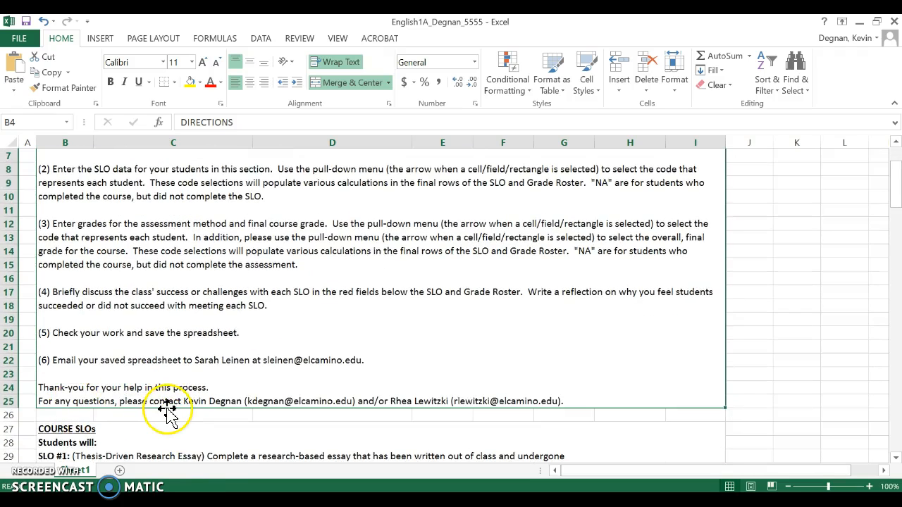